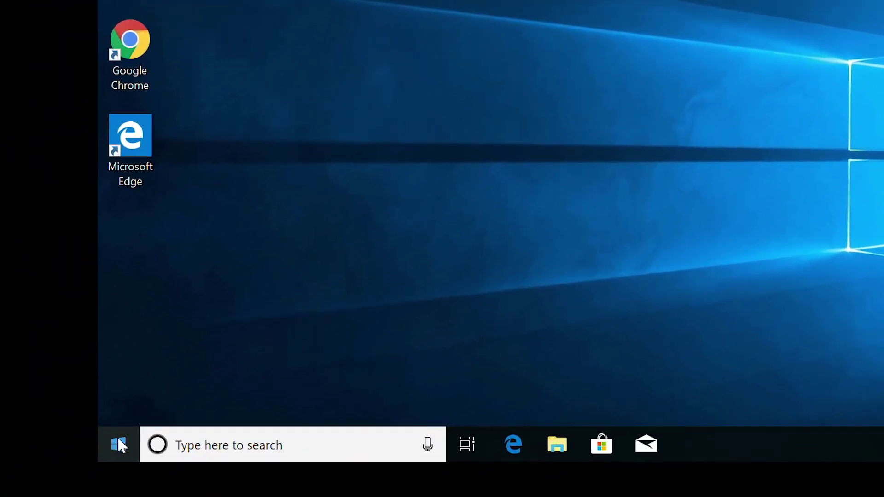
Open the Start menu to list the installed apps
click(118, 444)
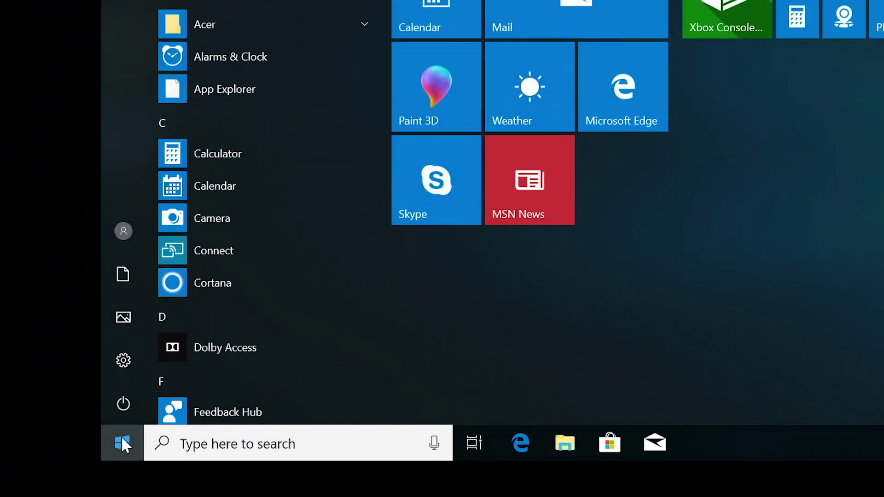
Launch Acer Care Center from the Acer folder and view My System, showing BIOS V1.07
click(235, 90)
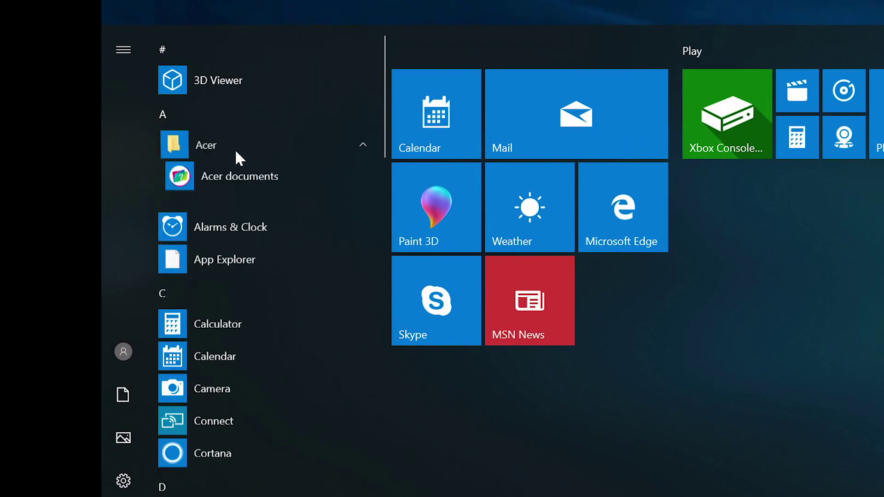
click(240, 178)
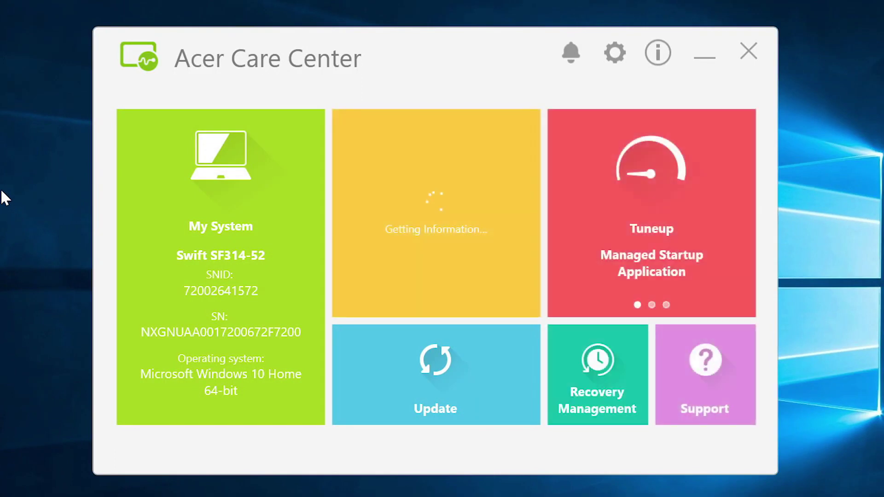
click(182, 236)
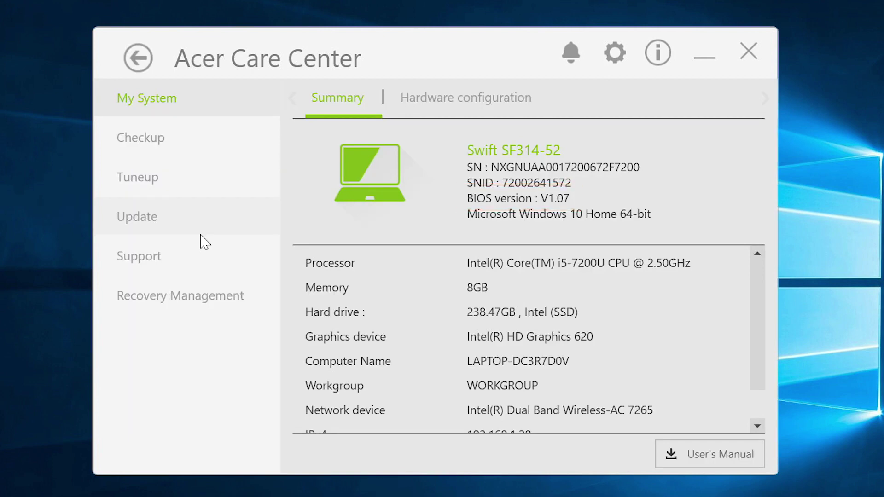
double_click(98, 190)
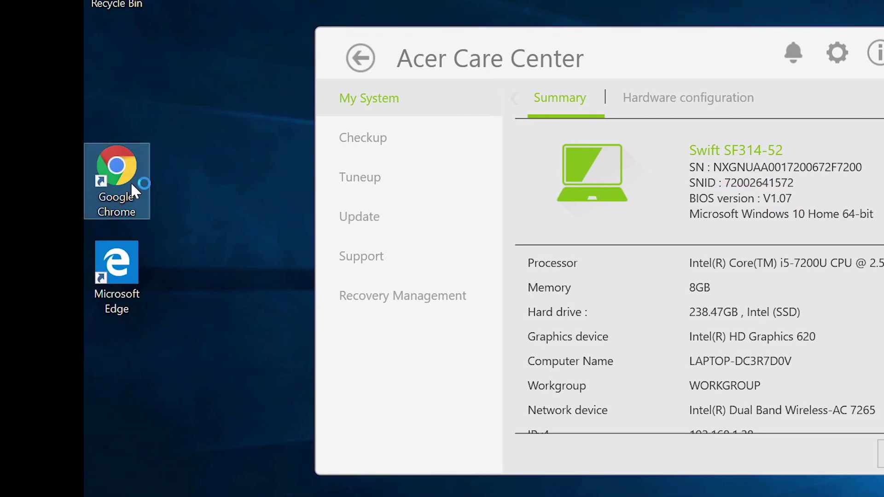
text(www.acer)
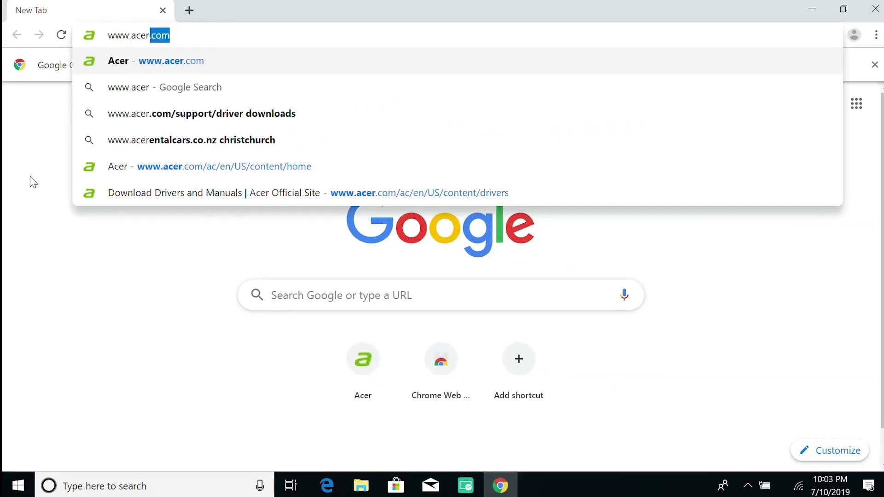
key(Return)
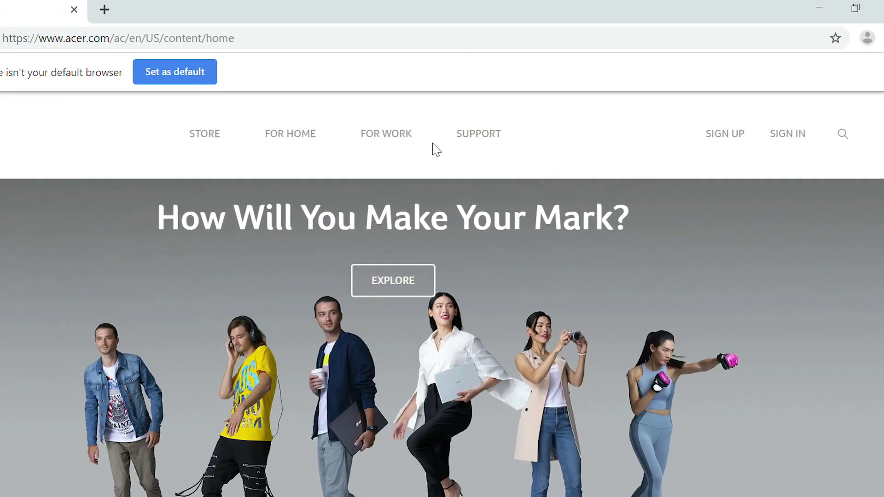
mouse_move(460, 144)
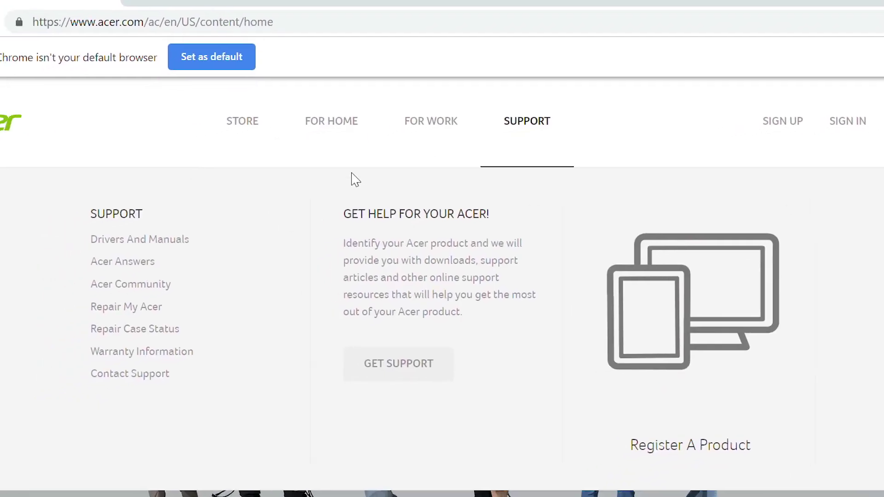
click(156, 241)
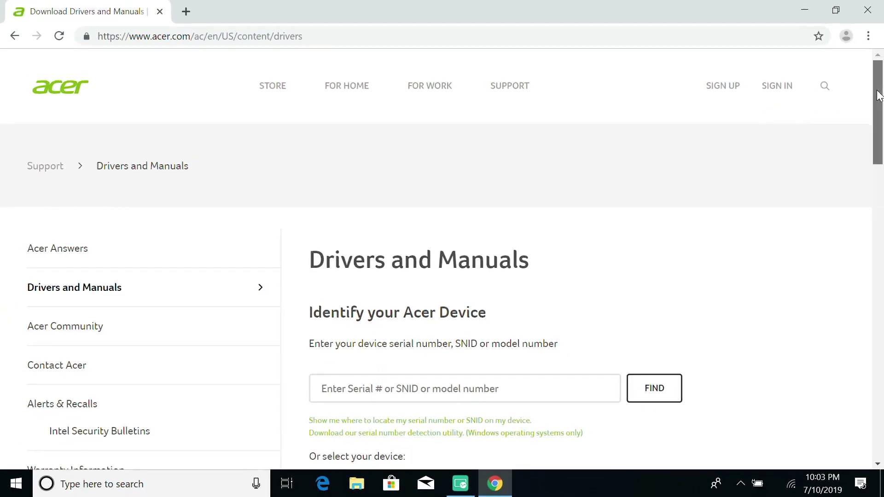
Select Ultra-thin > Swift > SF314-52 to load that model's support page
drag(880, 96, 879, 187)
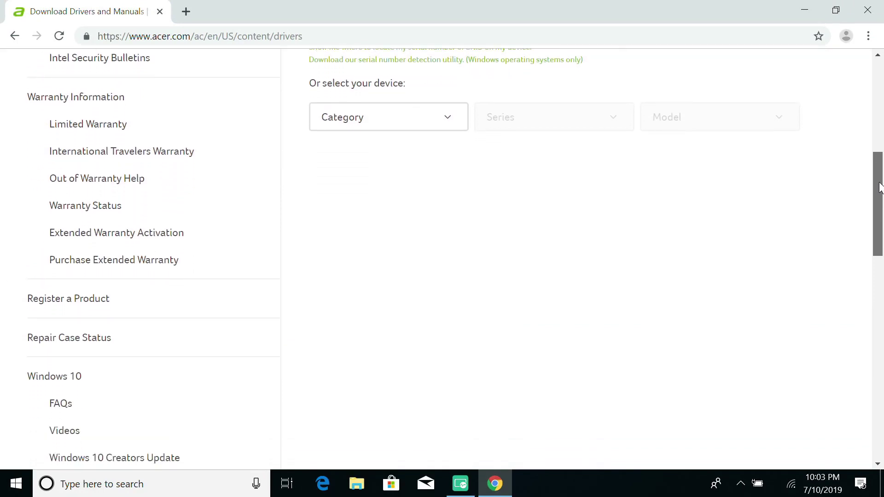
click(405, 127)
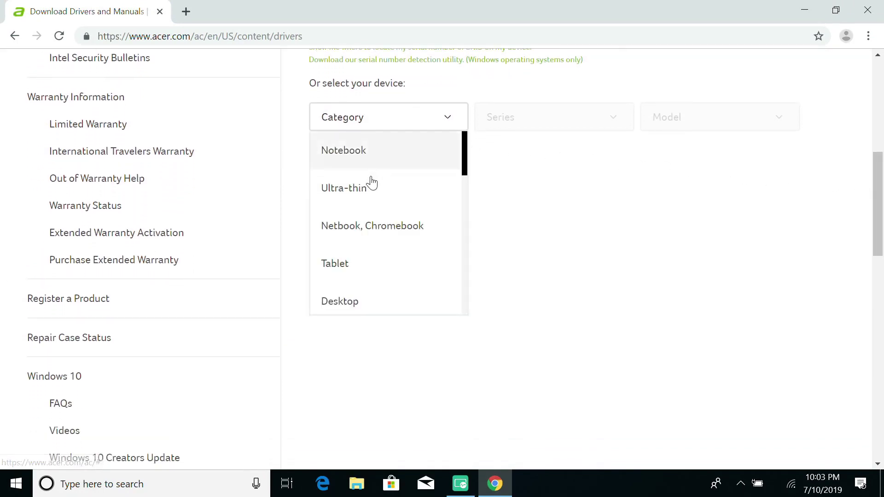
click(369, 195)
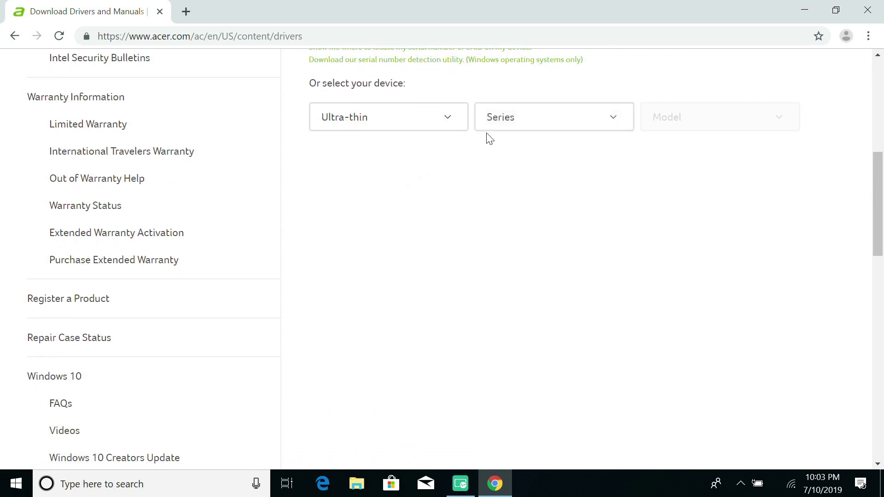
click(506, 127)
click(509, 188)
click(652, 124)
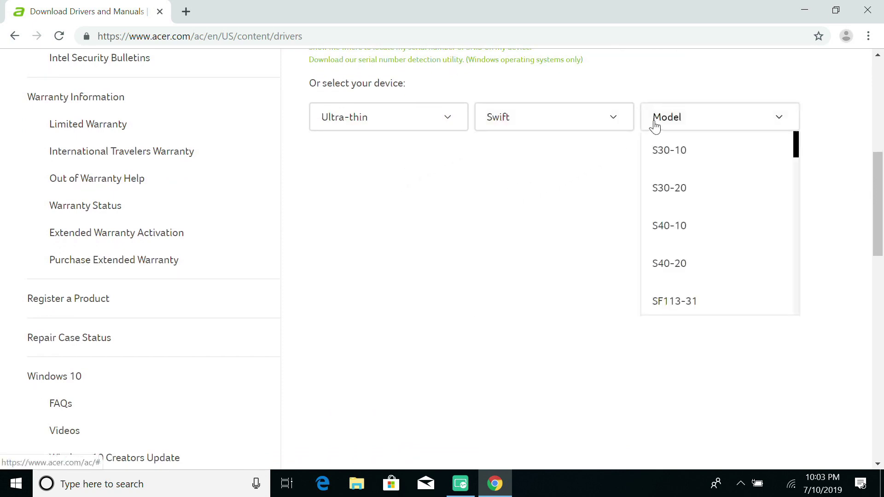
scroll(681, 203, down, 2)
scroll(685, 212, down, 5)
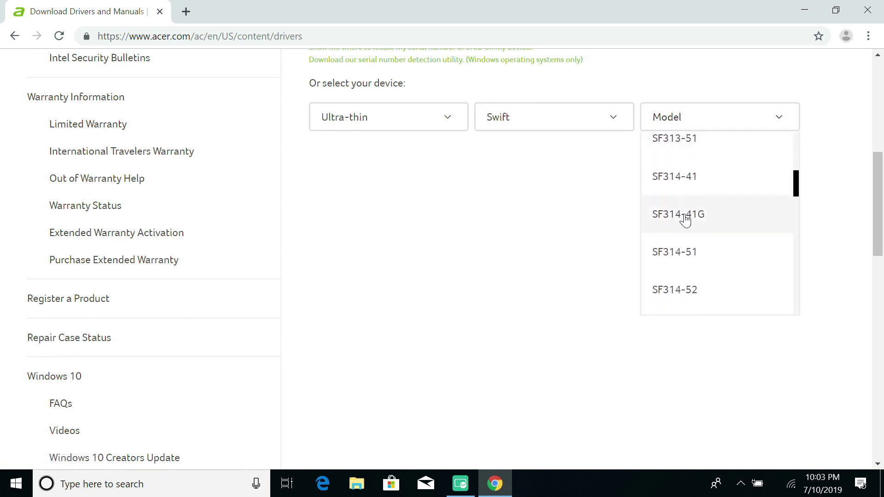
click(683, 291)
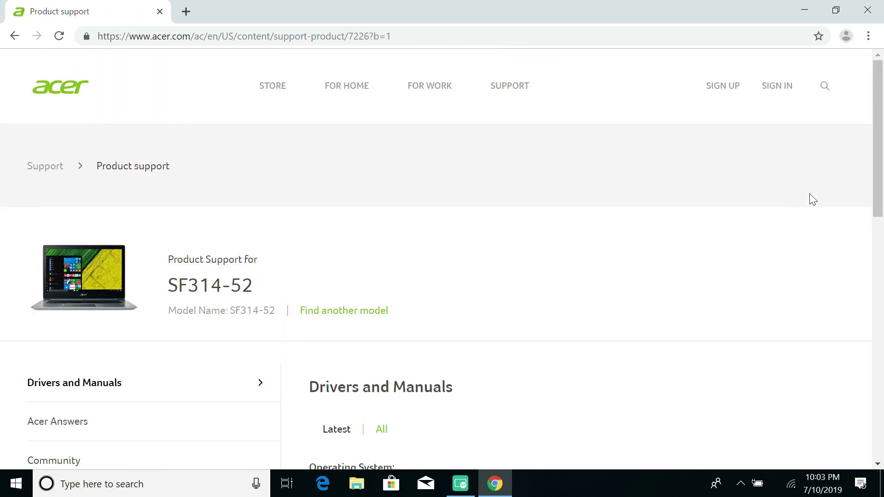
Expand the BIOS/Firmware downloads and show the full description of the 1.09 update
drag(876, 154, 875, 272)
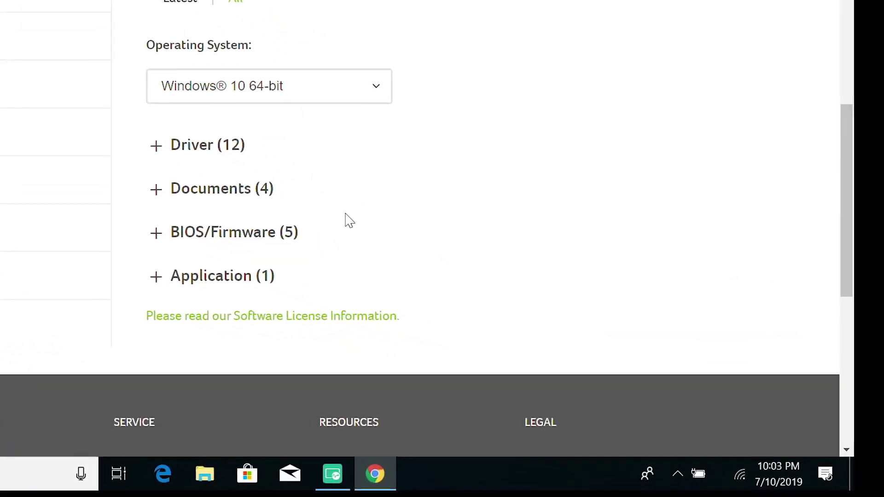
click(143, 230)
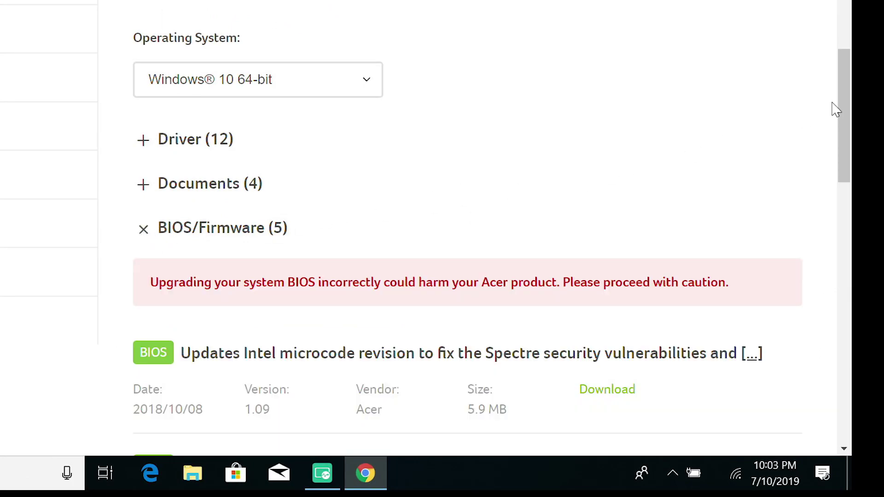
drag(841, 100, 849, 184)
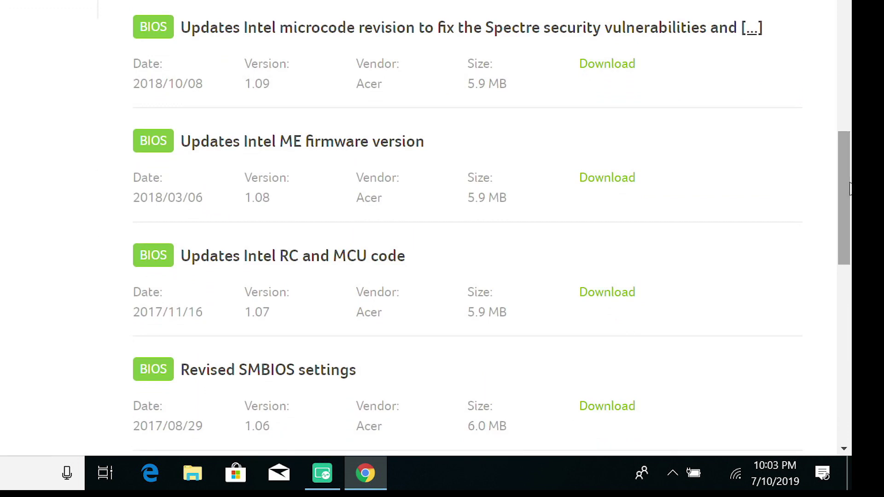
click(751, 29)
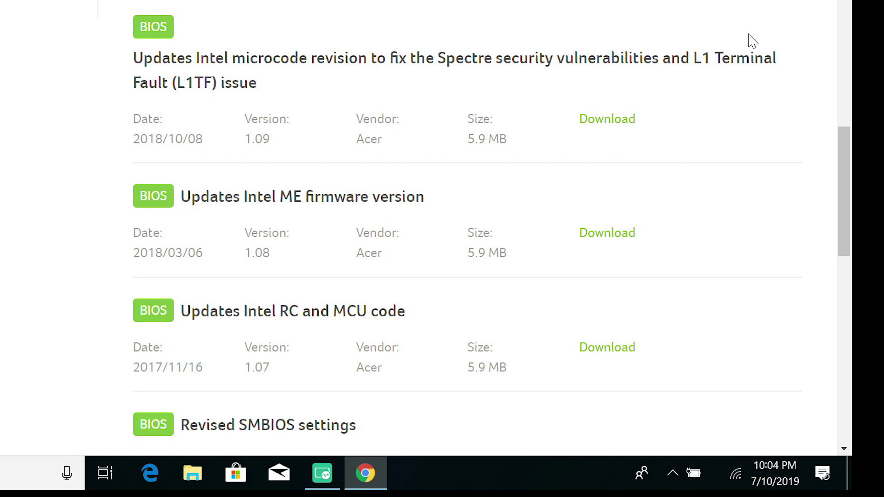
Download the BIOS 1.09 zip and show it in its folder
click(613, 125)
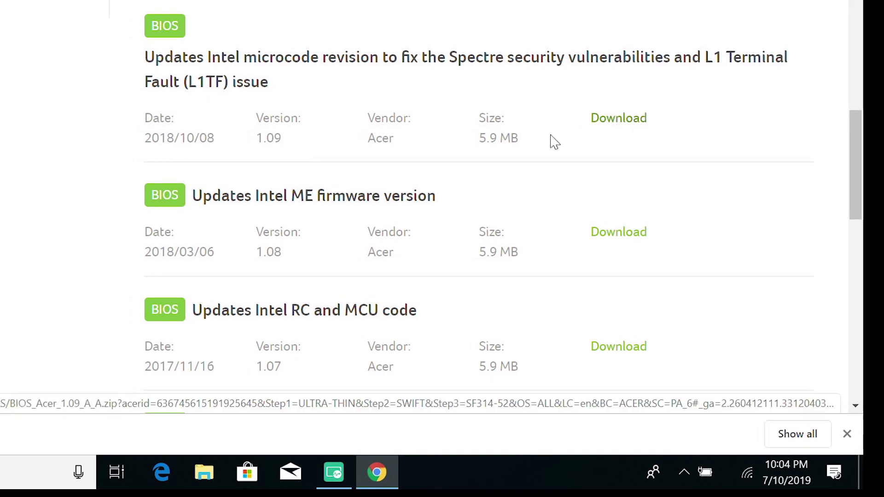
click(260, 409)
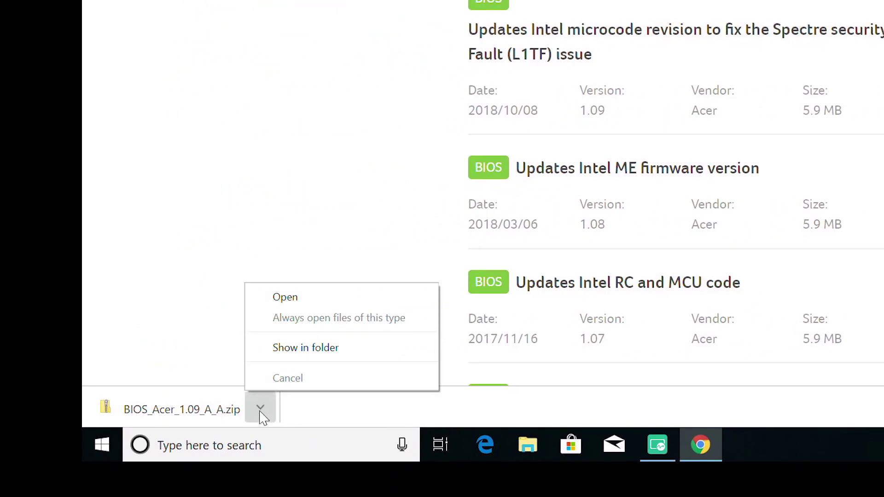
click(280, 349)
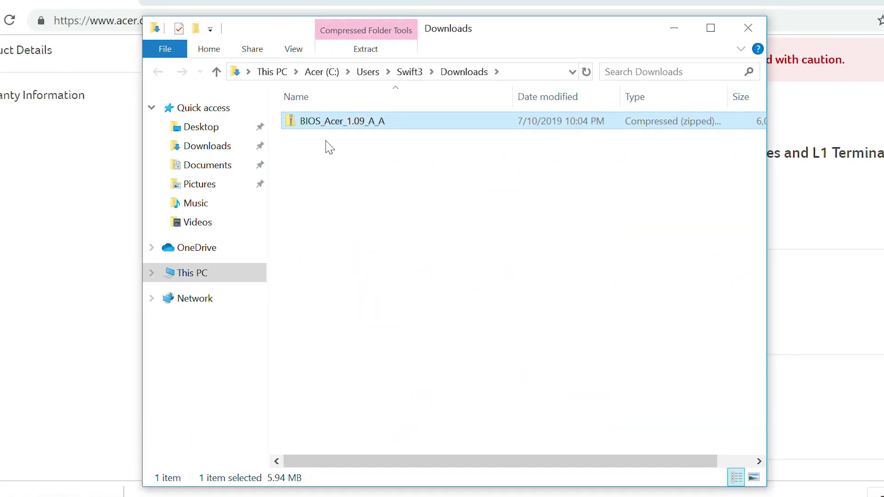
Extract the zip to the suggested folder and run HEREA_V1.09
right_click(334, 122)
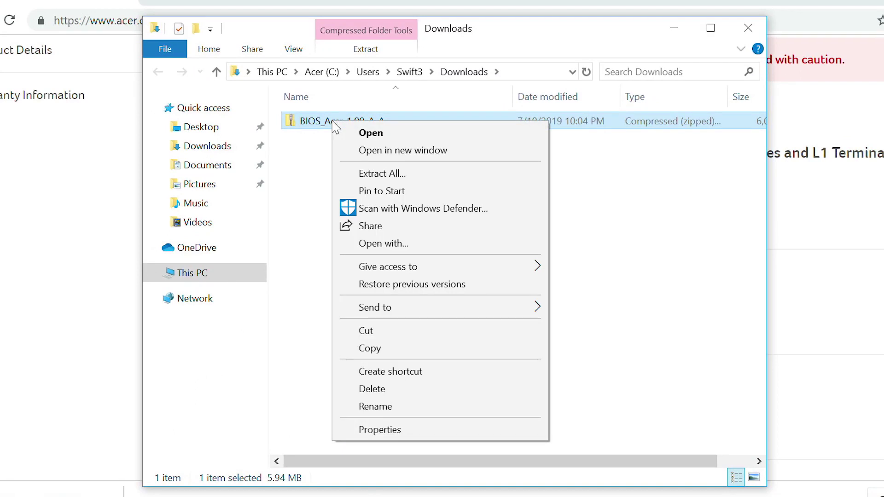
click(373, 175)
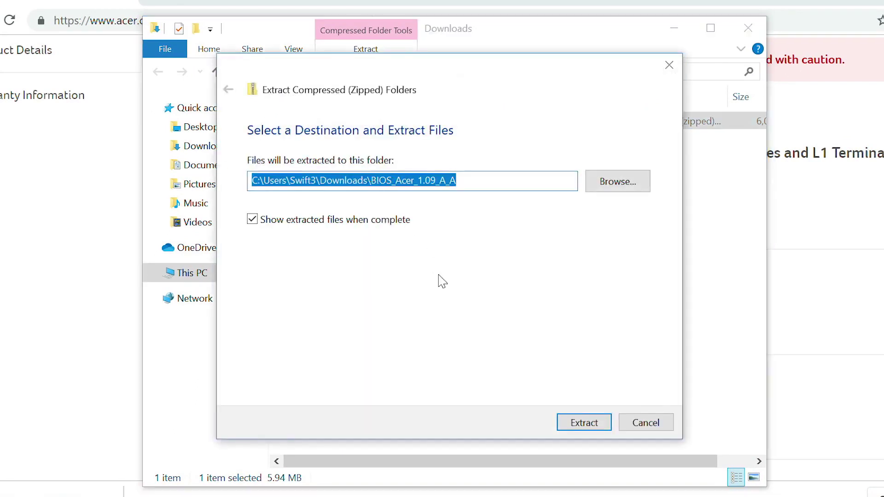
click(584, 421)
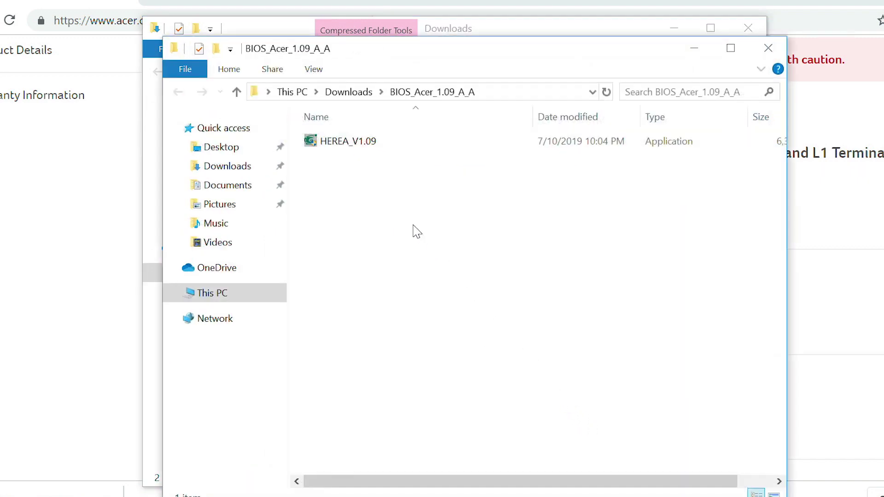
double_click(358, 144)
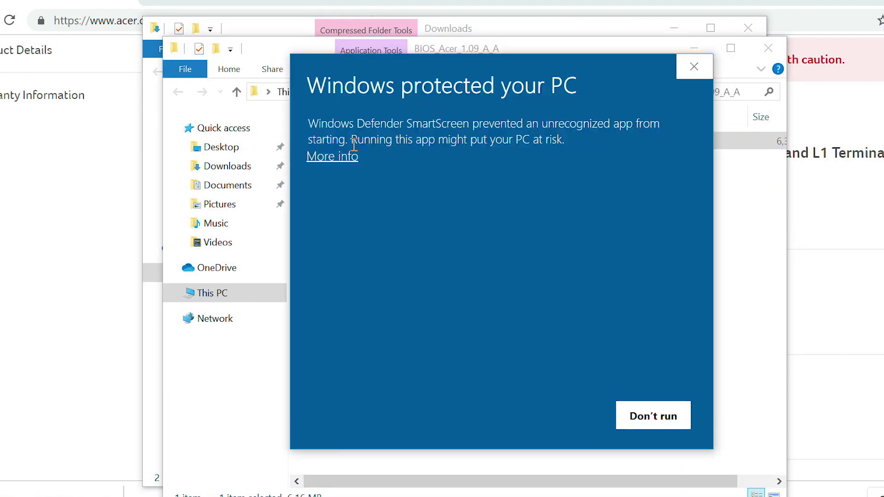
Get past SmartScreen with More info and Run anyway, then allow HEREA_V1.09 to make changes
click(342, 157)
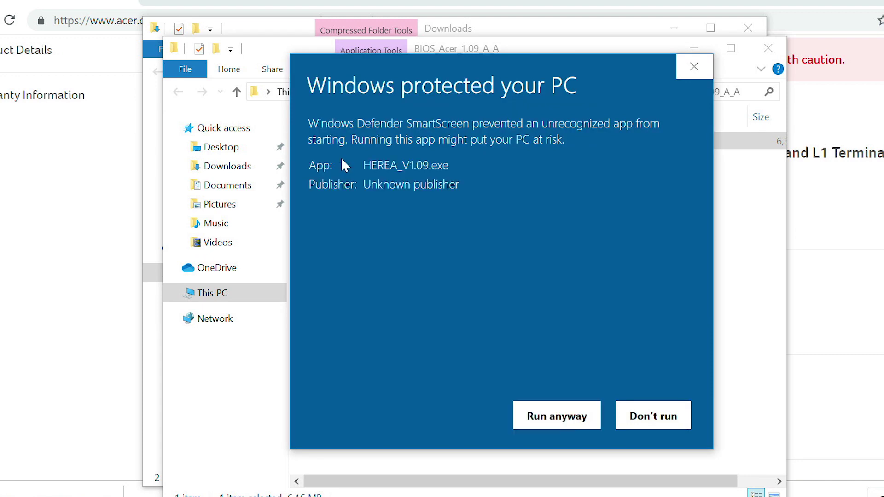
click(553, 417)
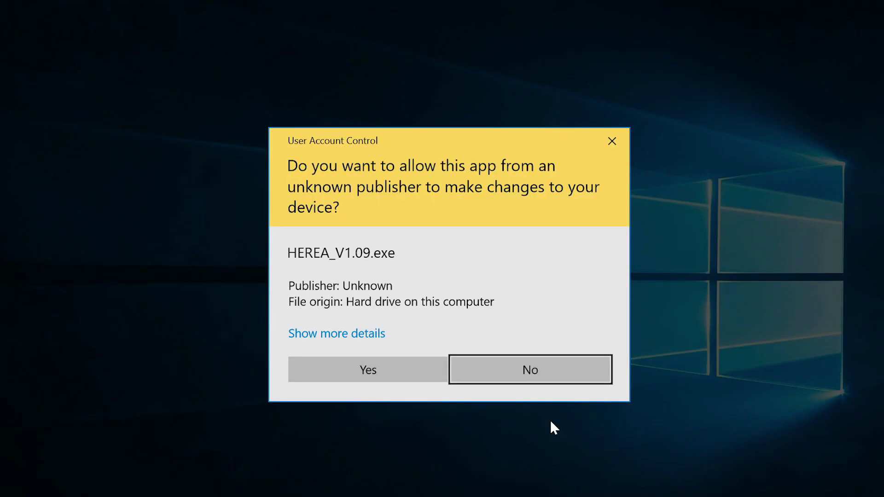
click(414, 372)
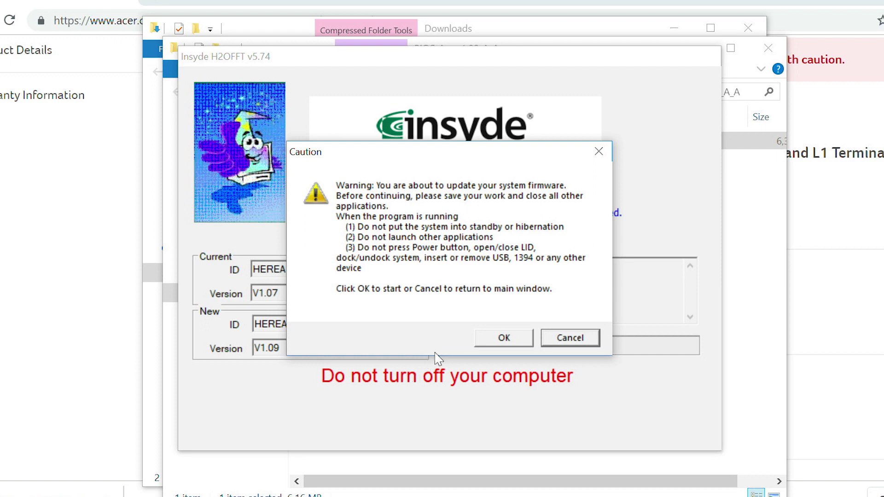
Confirm the H2OFFT caution to start flashing BIOS V1.07 to V1.09
click(500, 341)
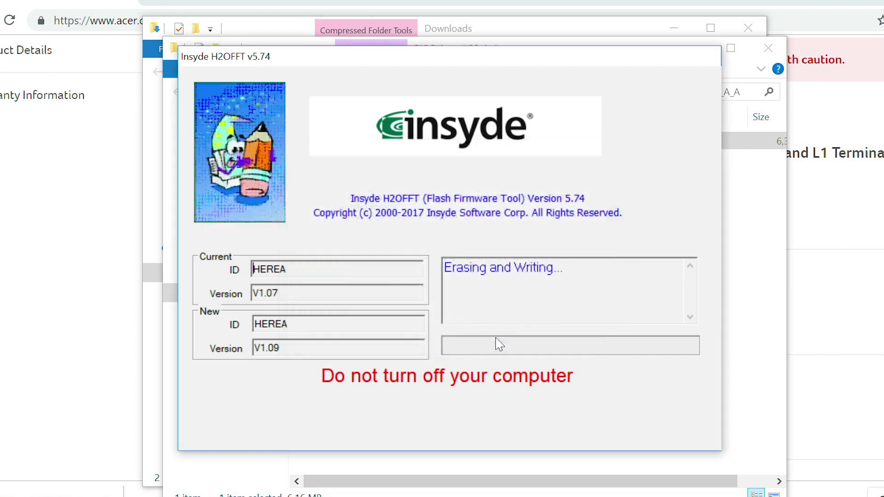